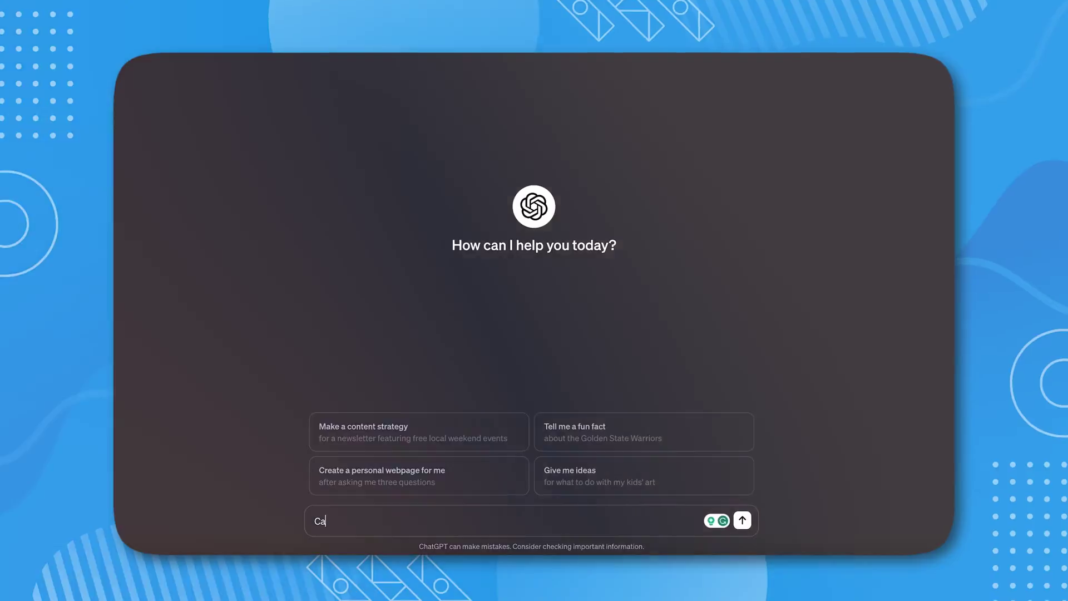
Step: Send ChatGPT the question 'Can you create a mind map?'
type("n you create a")
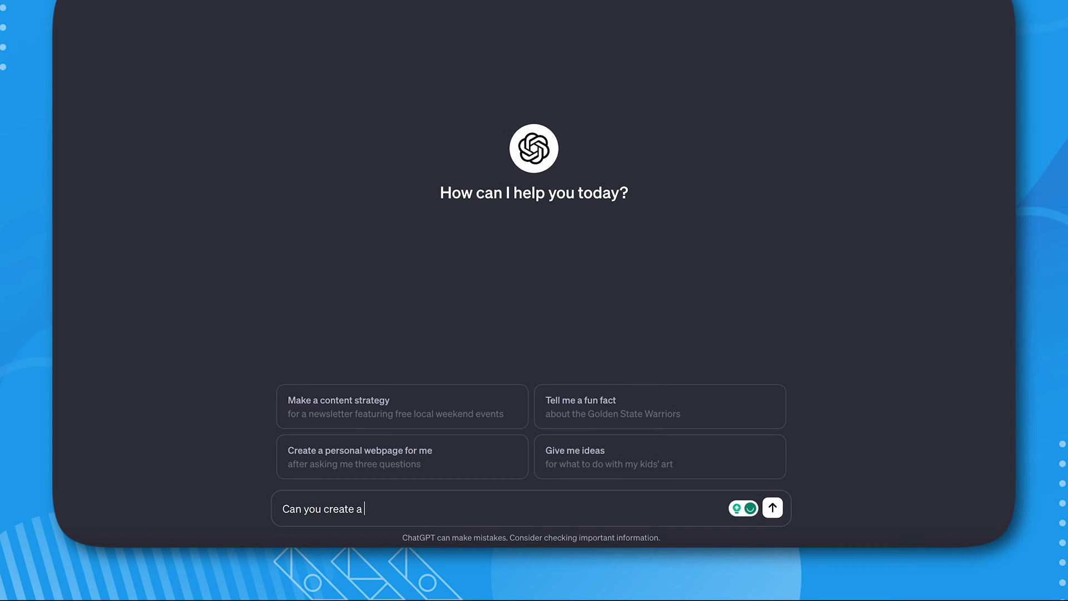
type("?")
key("Return")
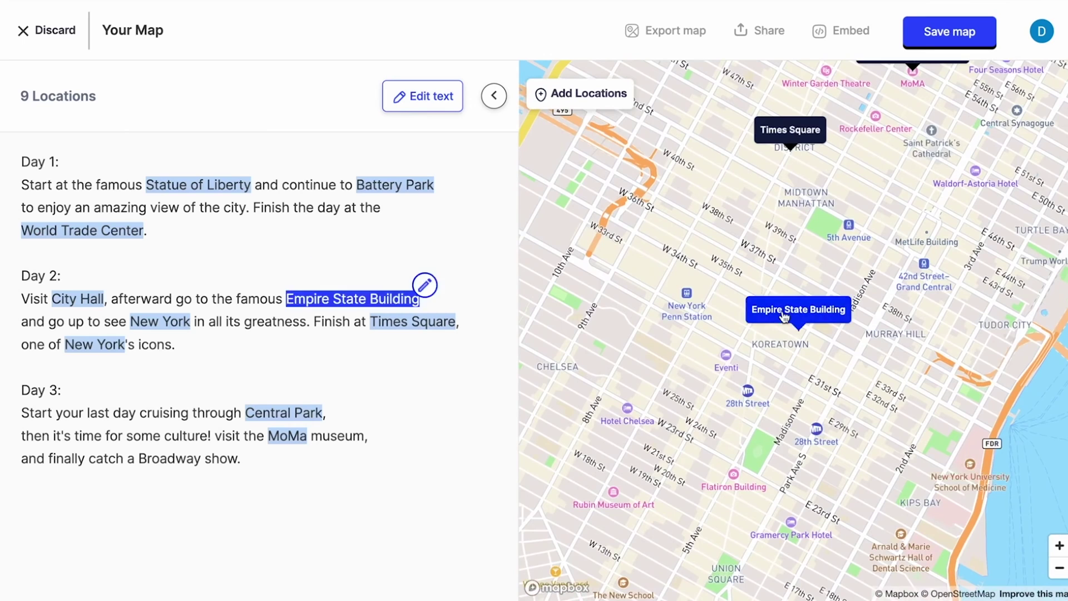
Step: Display the photo for the Empire State Building
left_click(785, 316)
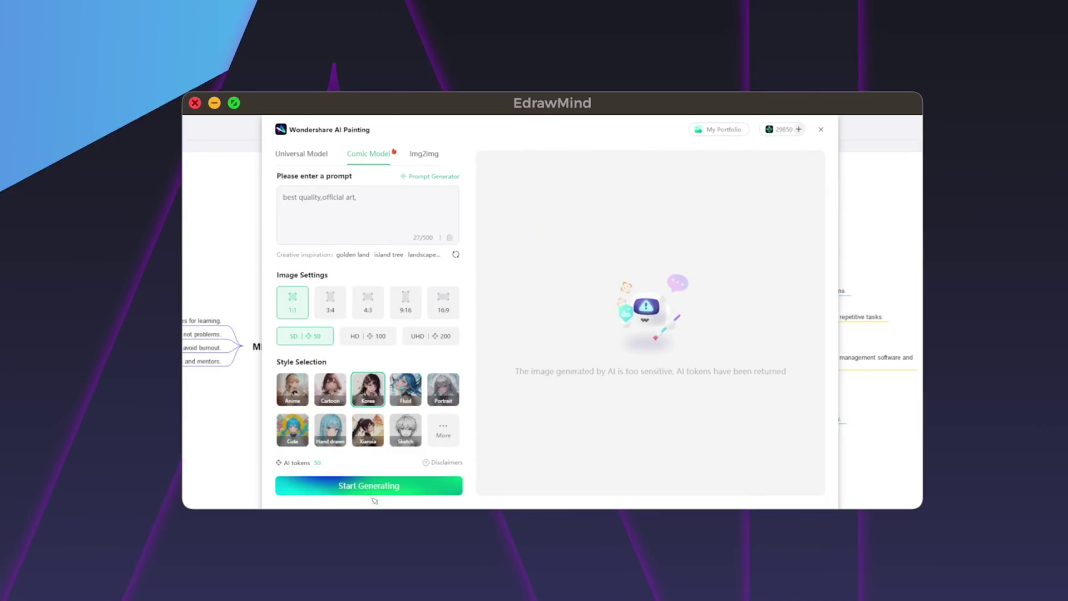
Step: Generate a painting prompt automatically with the AI Painting Prompt Generator
left_click(668, 494)
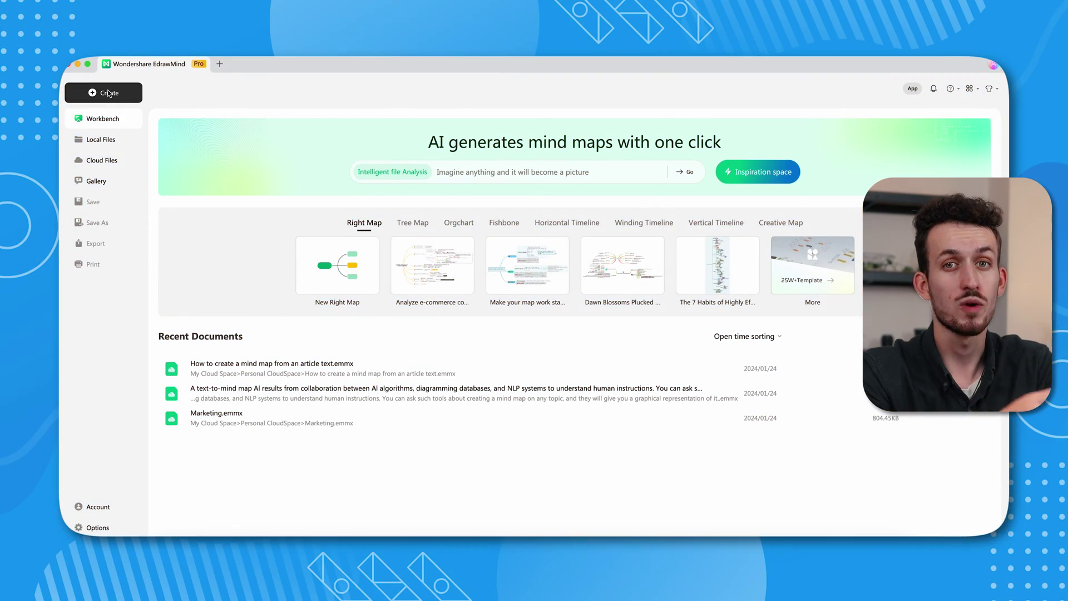
Step: Create a blank local mind map and AI-generate one from 'how to create article text to mind map'
left_click(109, 94)
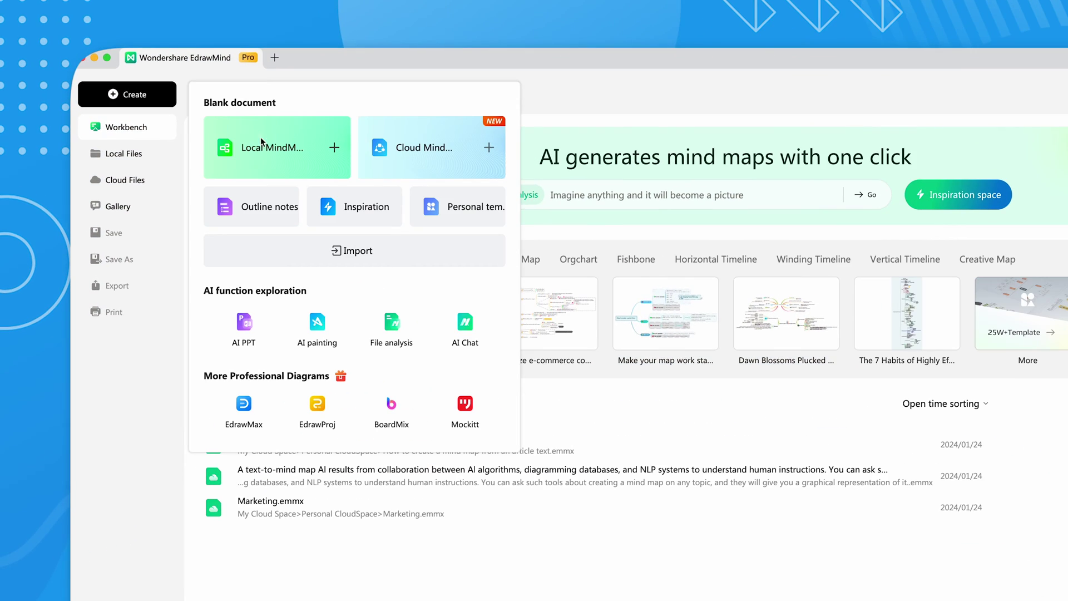
left_click(280, 159)
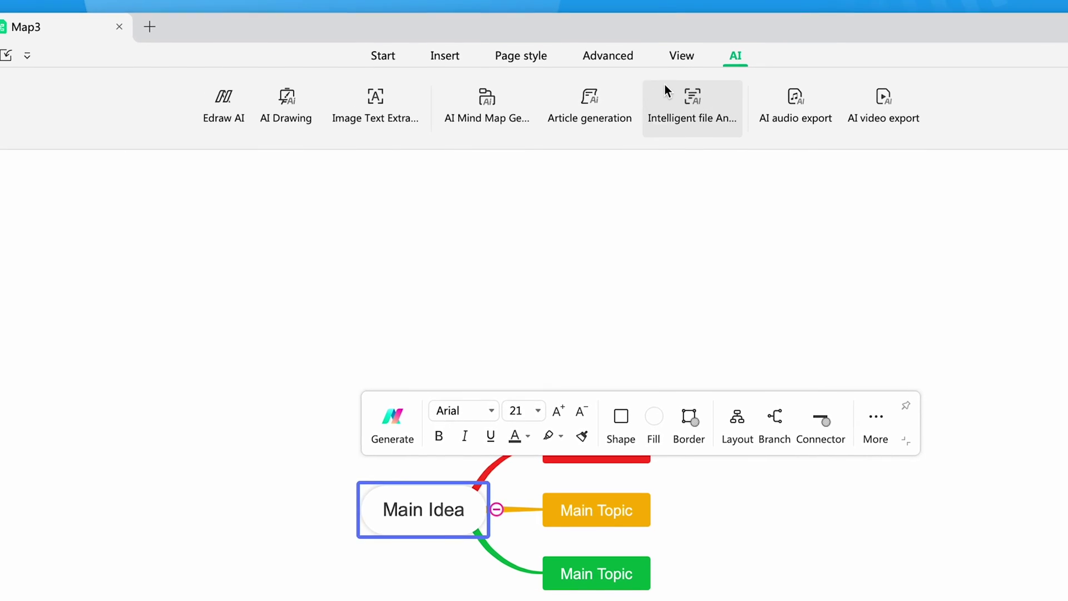
left_click(495, 128)
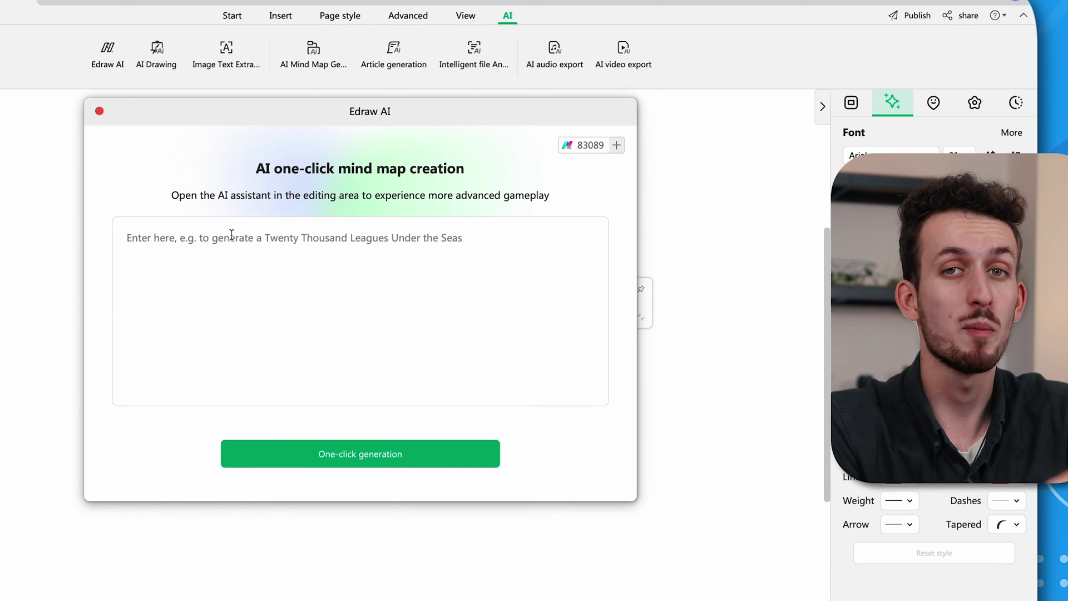
type("how to create article text to mind map")
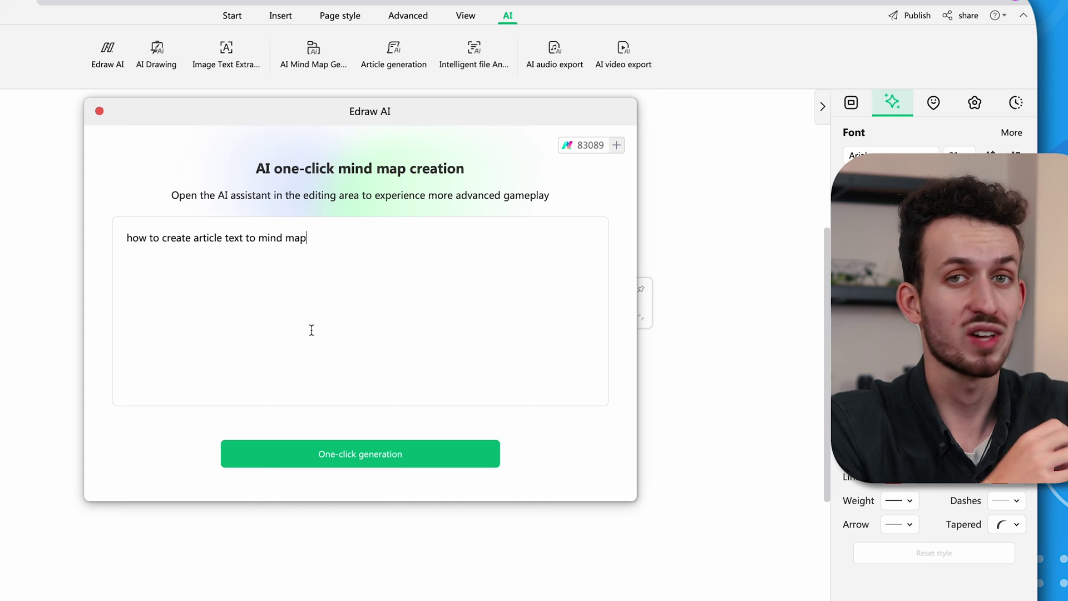
left_click(348, 455)
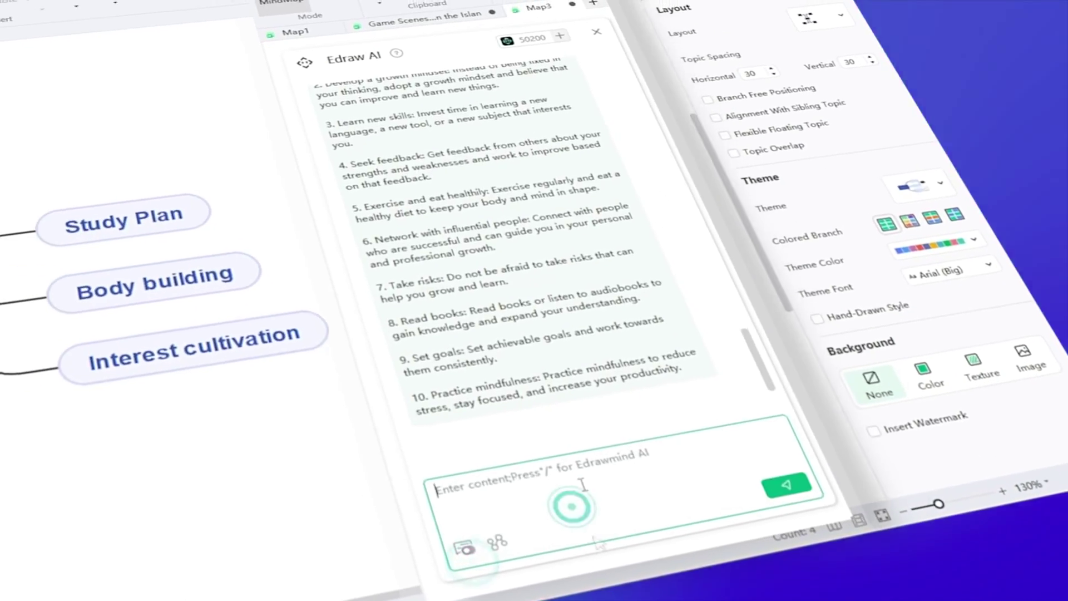
Step: Ask the Edraw AI assistant 'How to quickly improve oneself?'
type("How to quickly improve oneself?")
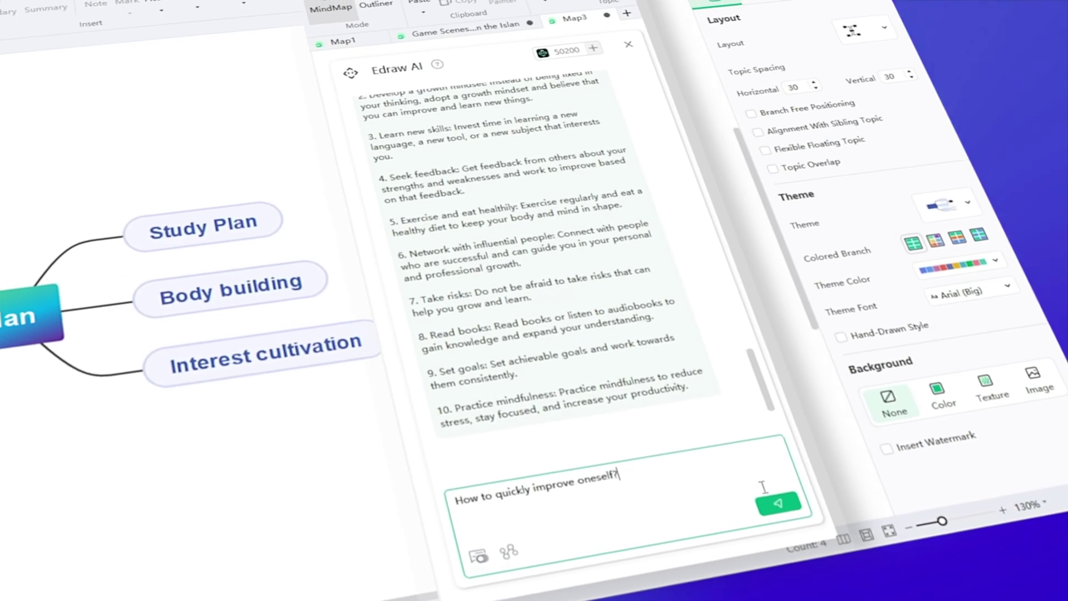
left_click(782, 520)
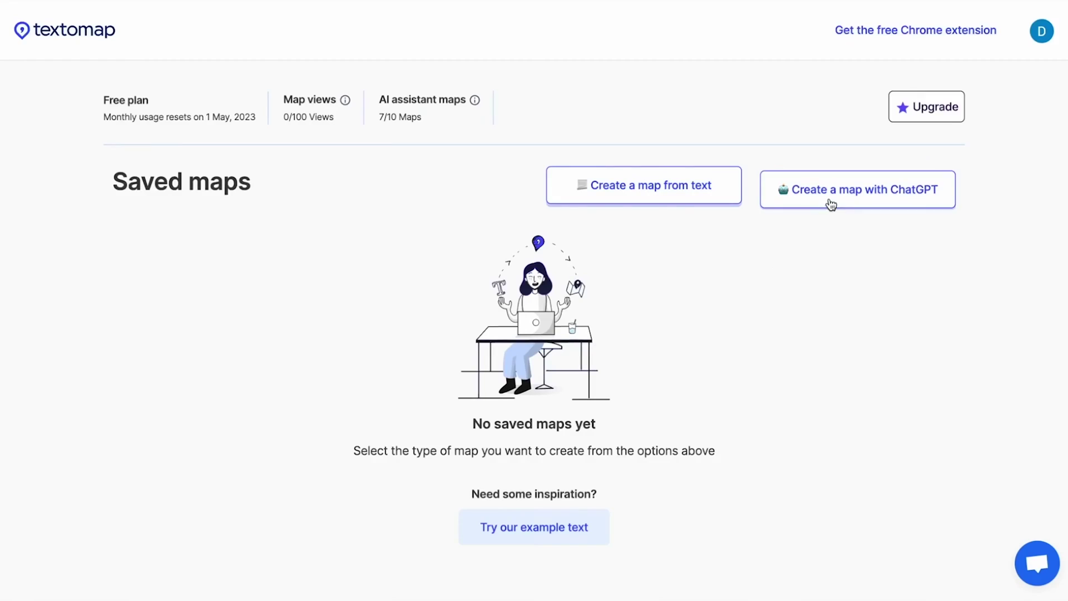
Step: Generate a New York itinerary map with ChatGPT and view the Empire State Building's photo and Wikipedia info
left_click(827, 200)
type("Wh")
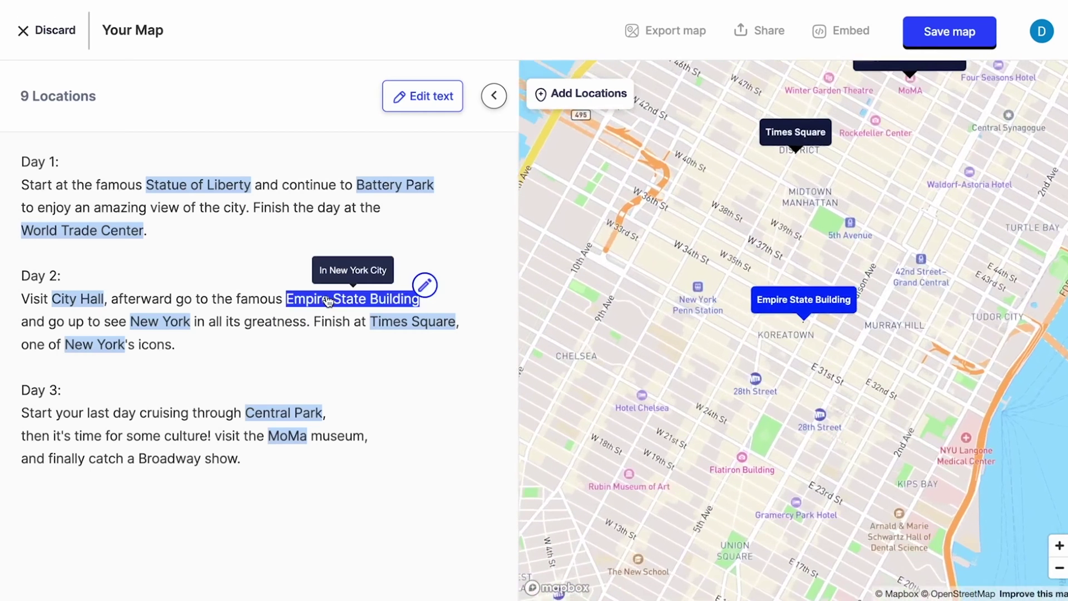
left_click(782, 316)
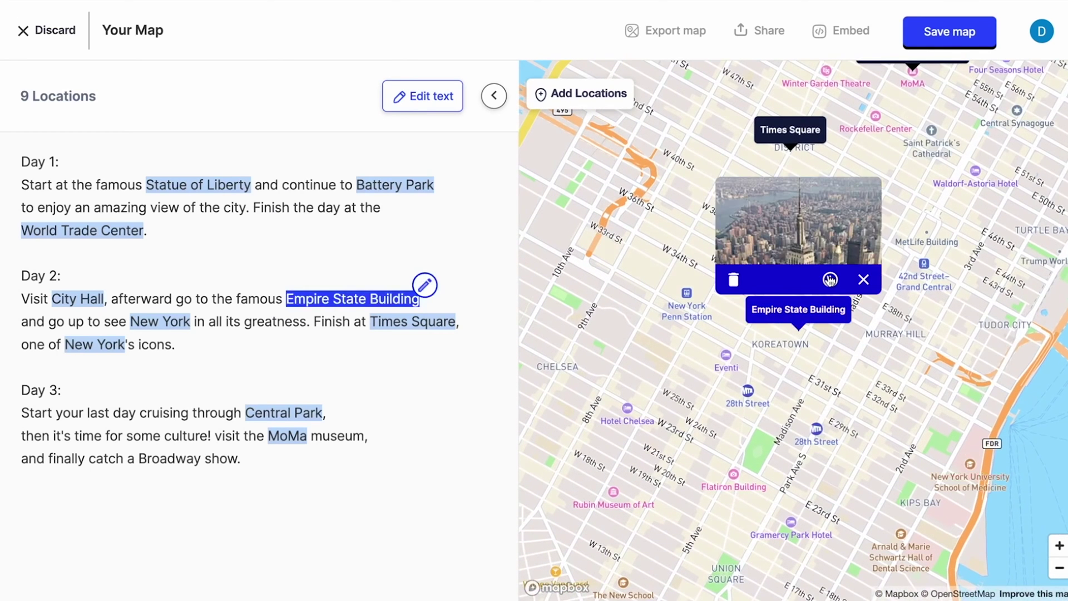
left_click(829, 279)
left_click(808, 93)
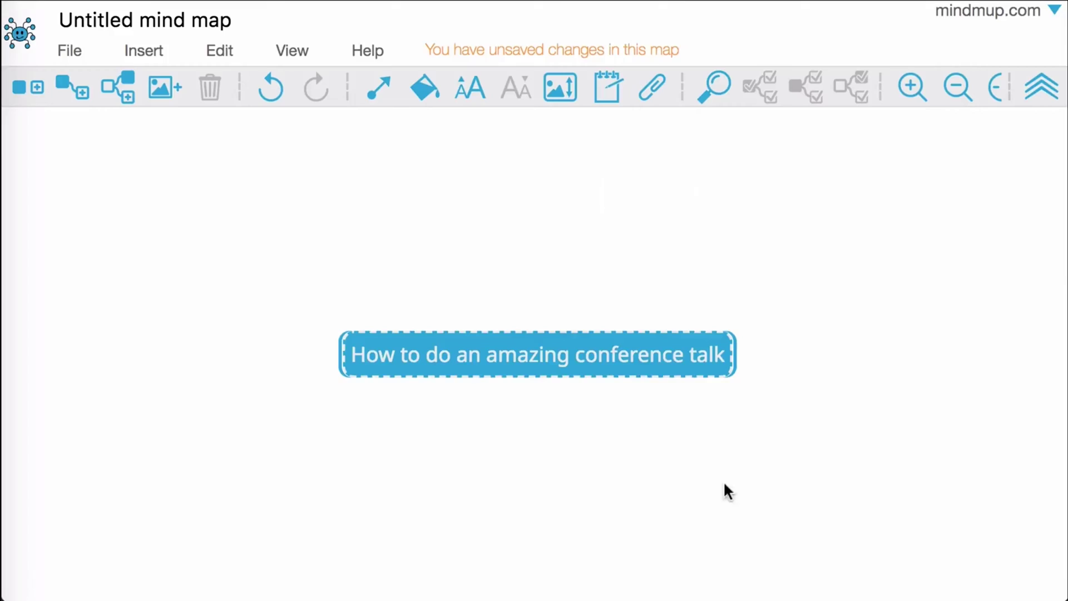
Step: Add ideas 'Start with a story', 'Focus on…', 'End with a strong message' and a new outline item
key("Tab")
type("Start with a story")
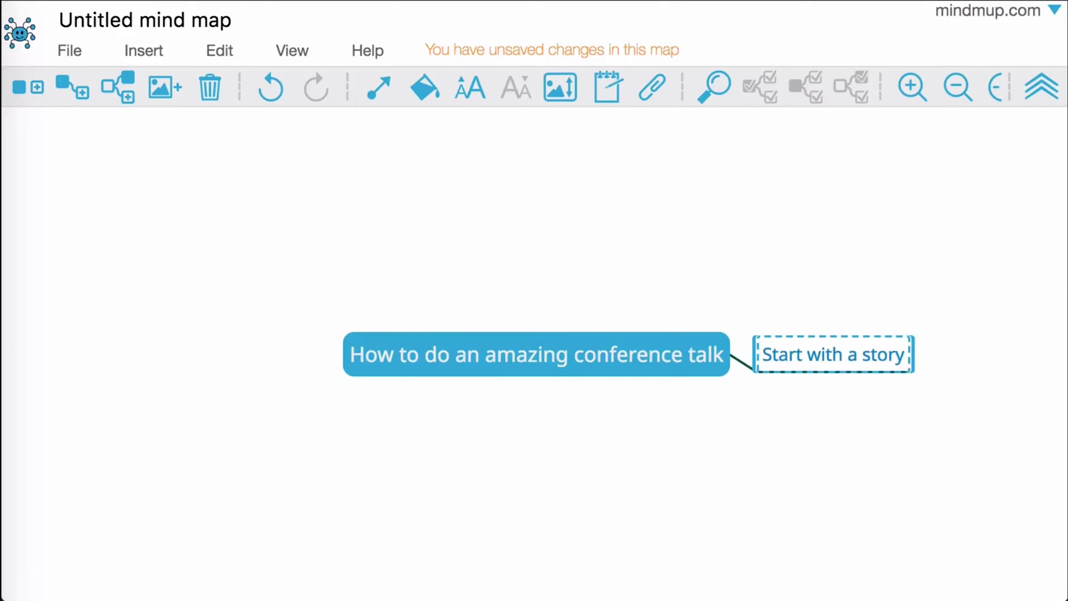
key("Return")
type("Focus on")
key("Return")
type("End with a strong message")
key("Return")
type("Us")
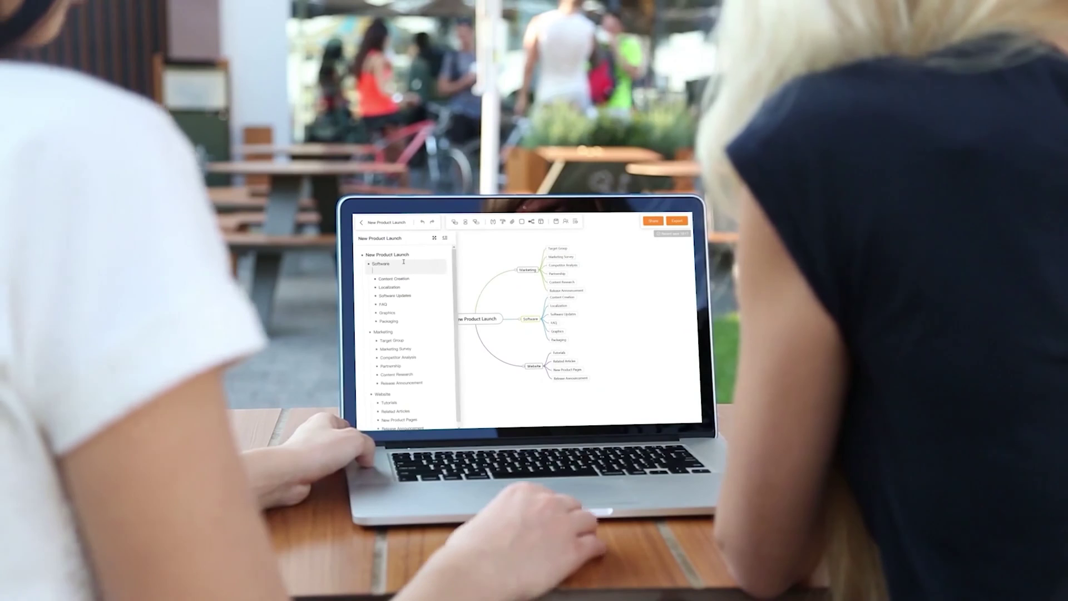
key("Return")
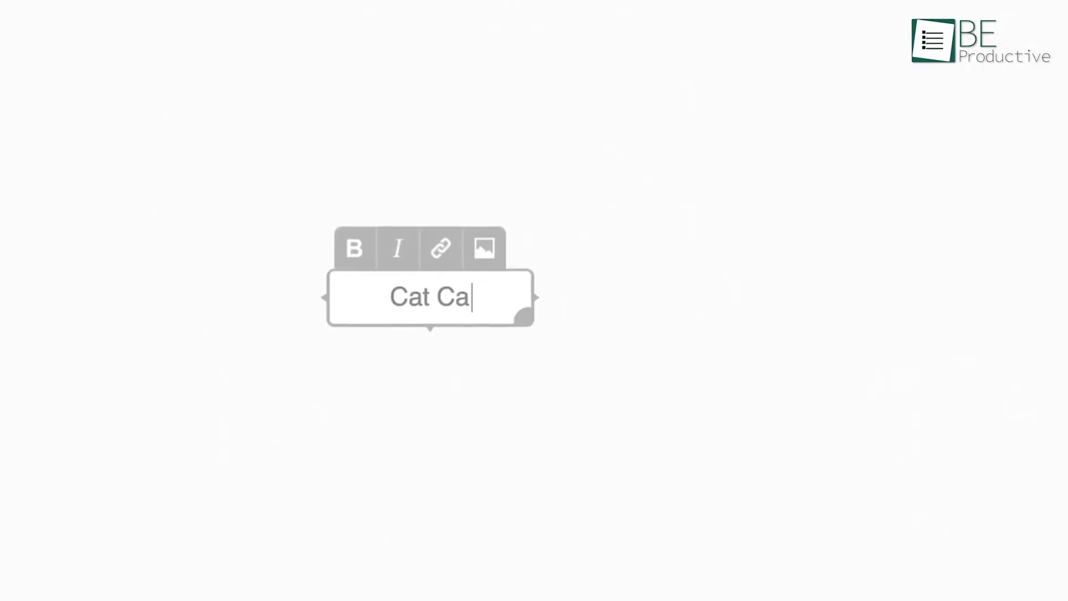
Step: Finish naming the Cat Café root and add a child branch named 'Market'
type("fé")
left_click(602, 345)
left_click(565, 299)
type("Market")
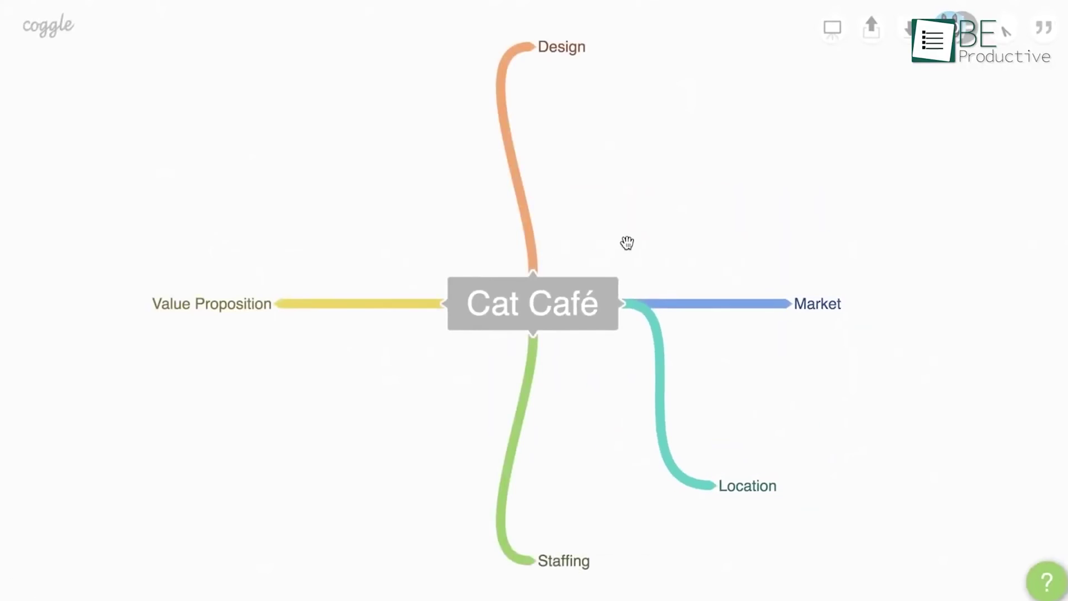
left_click(820, 323)
left_click(803, 248)
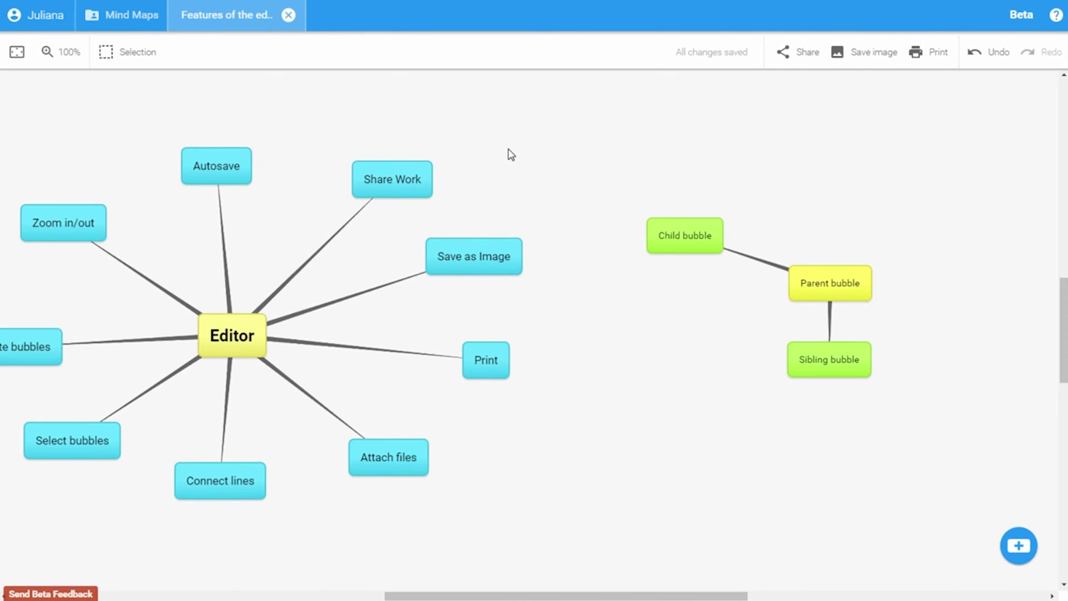
Step: Put the yellow Parent bubble into text editing mode
left_click(826, 280)
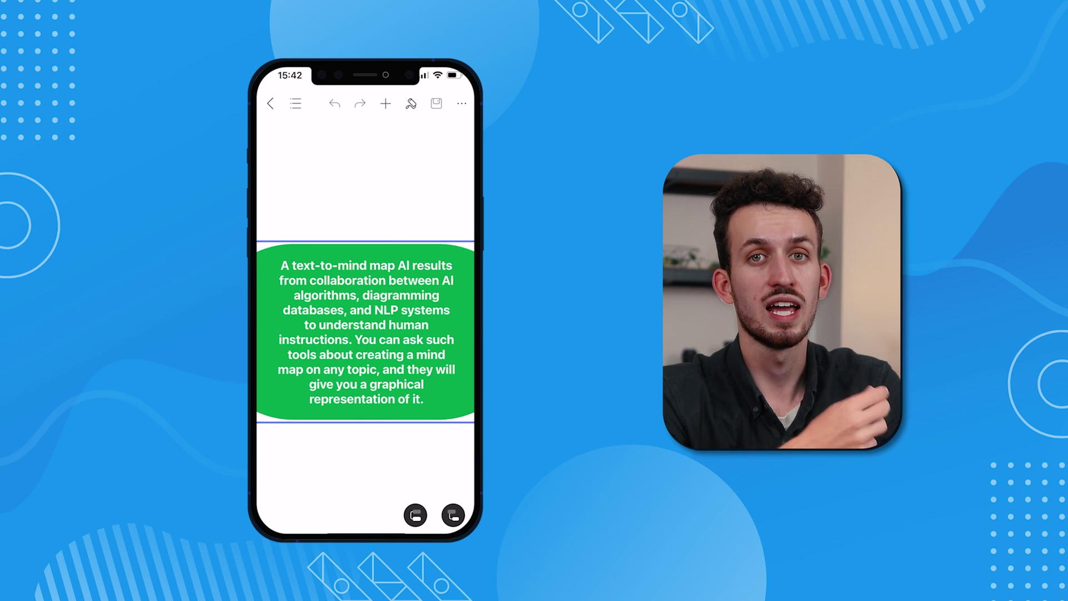
Step: Open the Inspiration AI assistant from EdrawMind's Create options
scroll(366, 332, "down", 5)
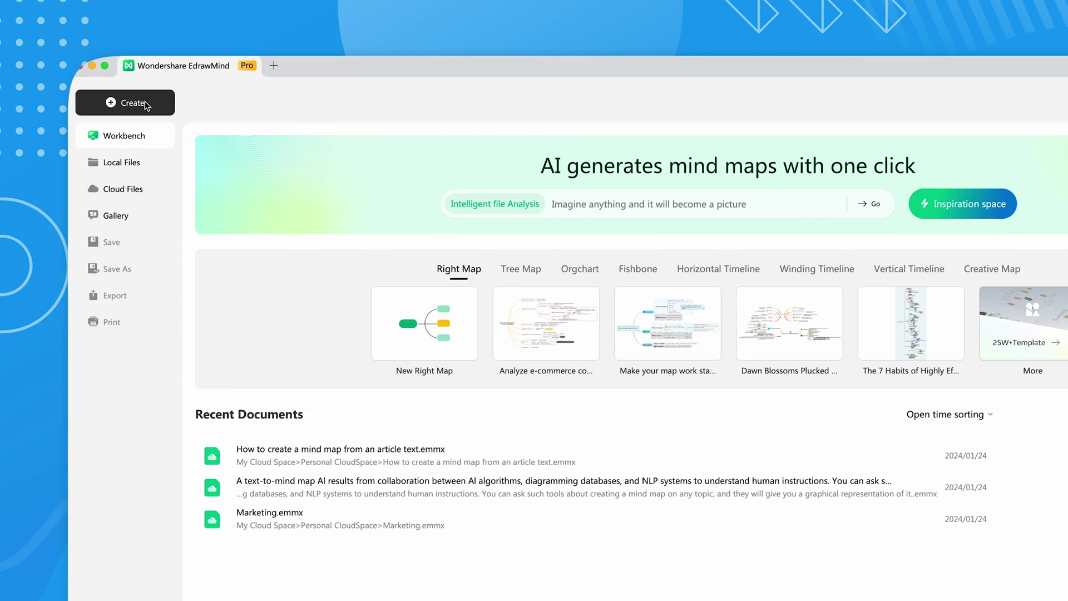
left_click(146, 104)
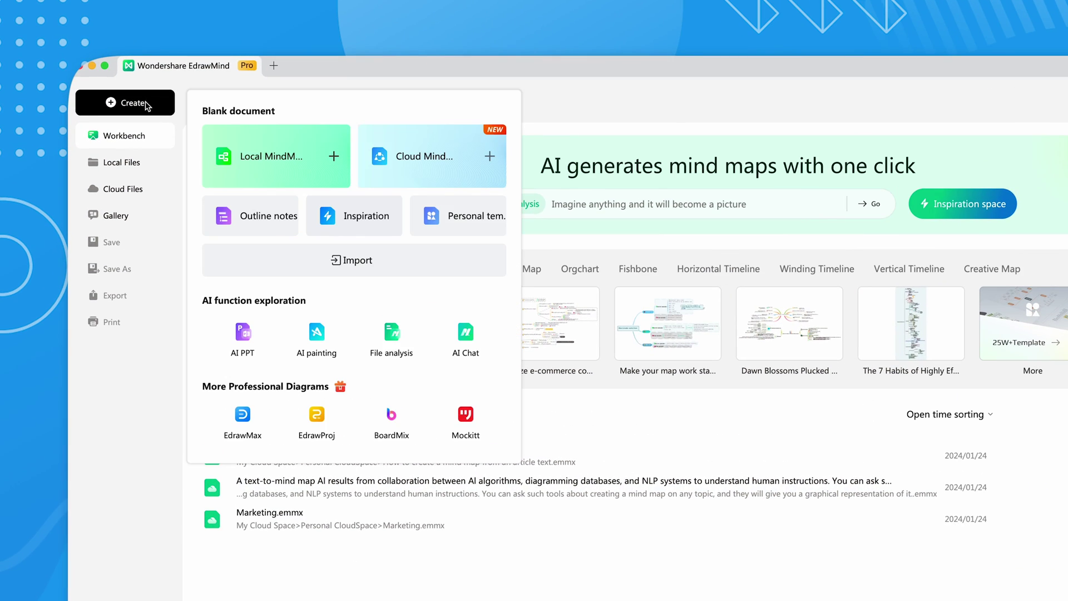
left_click(361, 218)
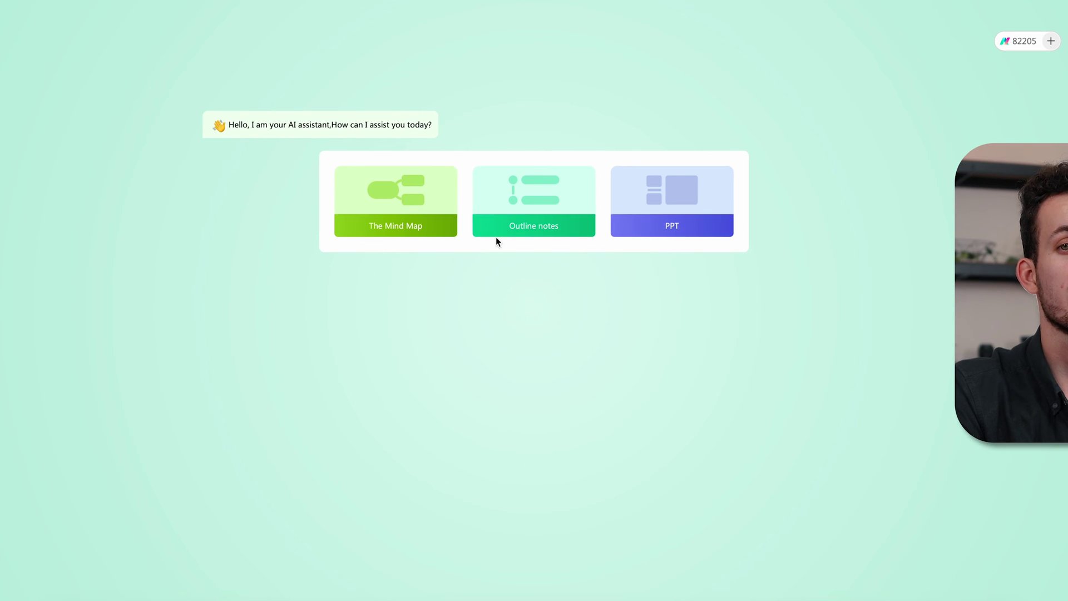
Step: Generate Outline notes on the topic 'how to create article text to mind map'
left_click(527, 209)
left_click(627, 341)
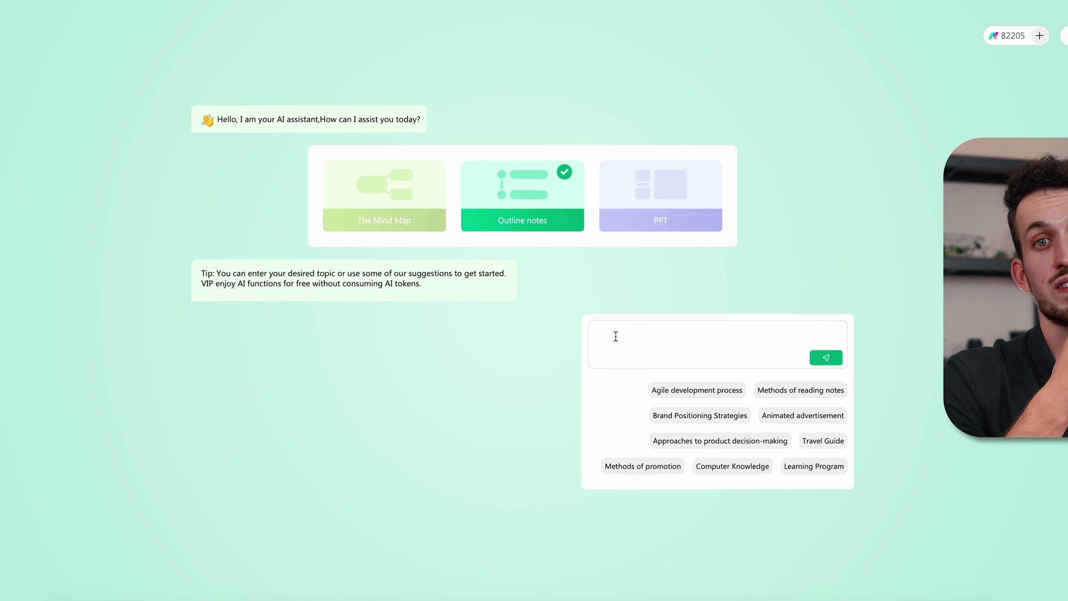
type("how to create article text to mind map")
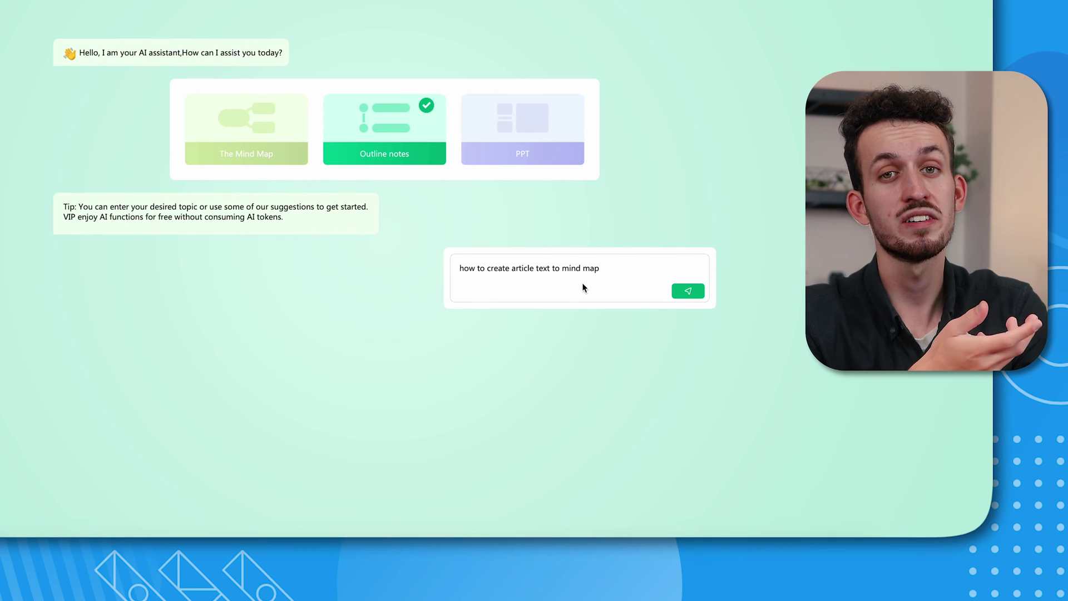
left_click(687, 291)
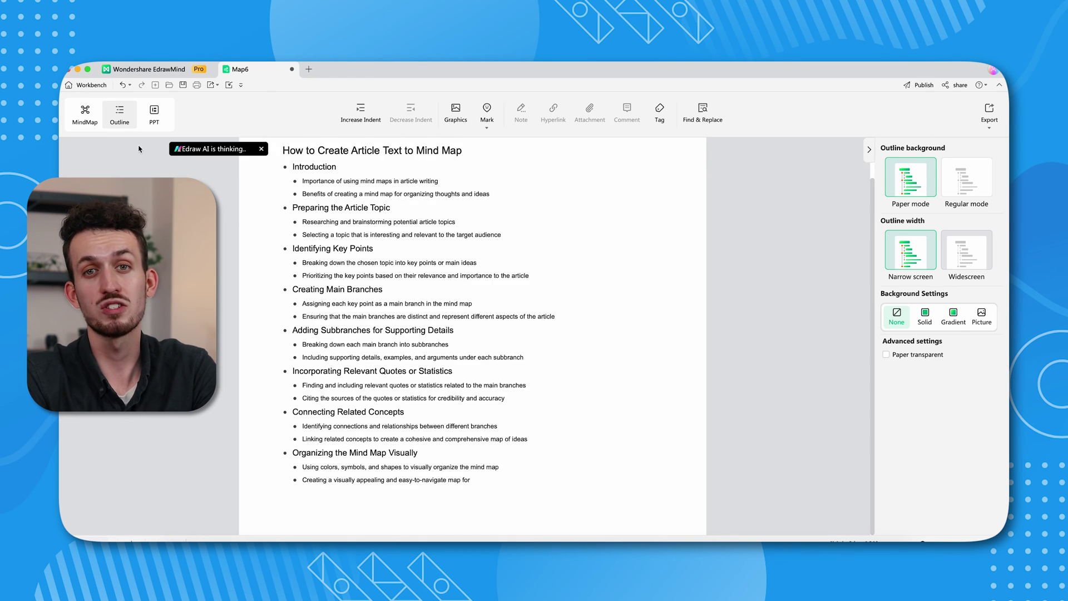
Step: Switch the finished 'create a mind map from article text' outline to MindMap view
left_click(84, 114)
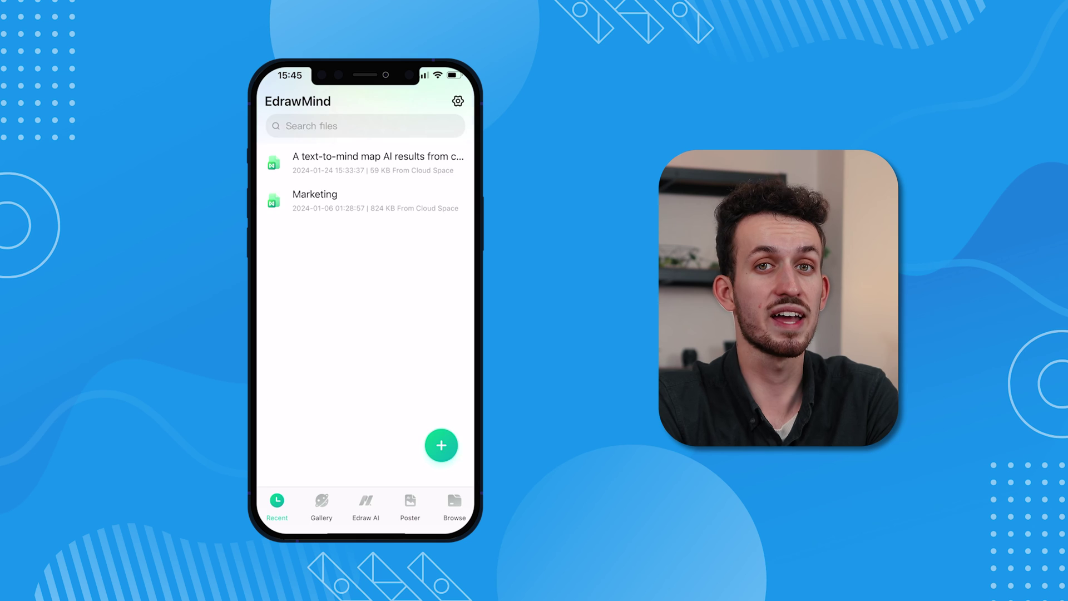
Step: Generate an AI MindMap from the pasted topic 'How to create a mind map from an article text'
left_click(366, 507)
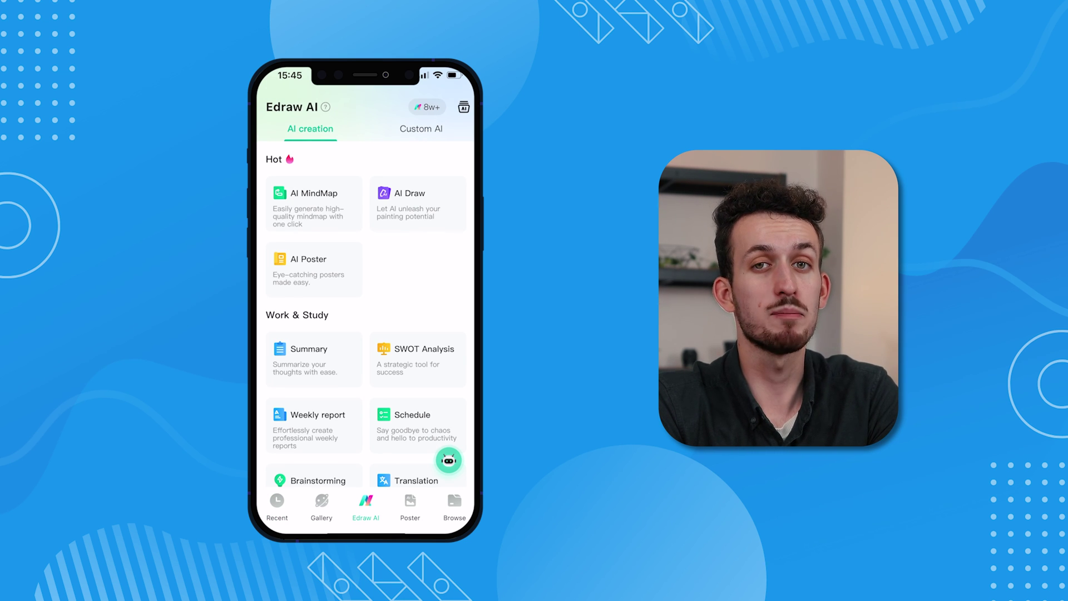
left_click(314, 203)
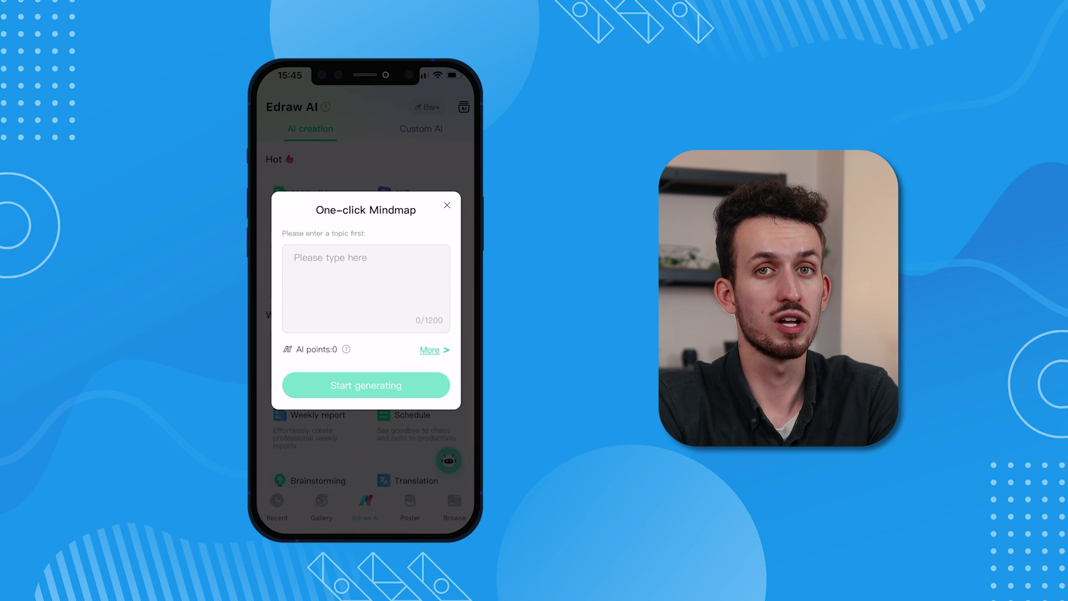
left_click(365, 288)
left_click(295, 184)
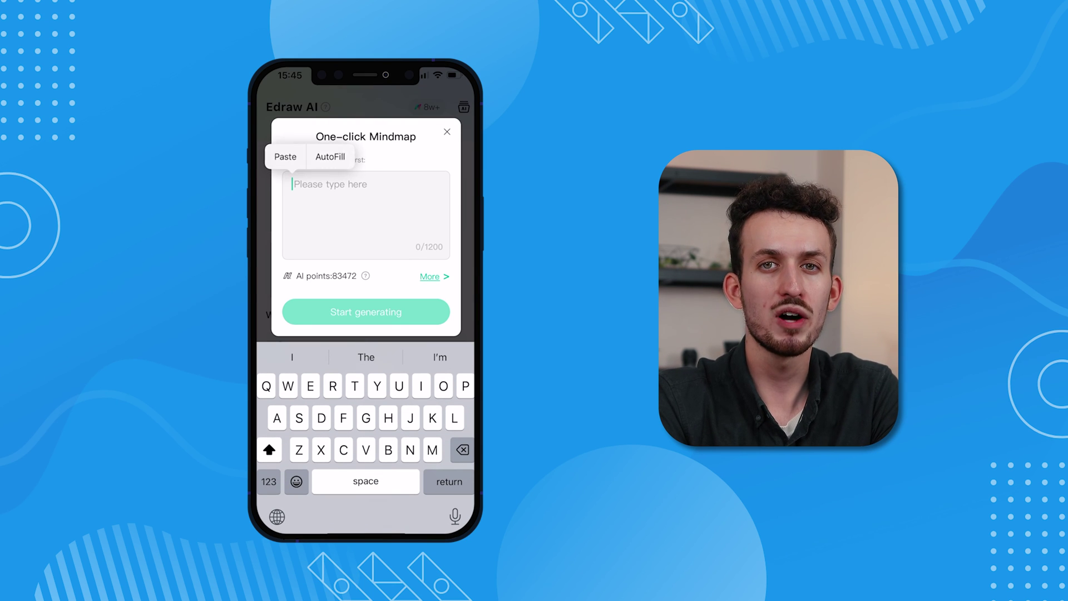
left_click(287, 157)
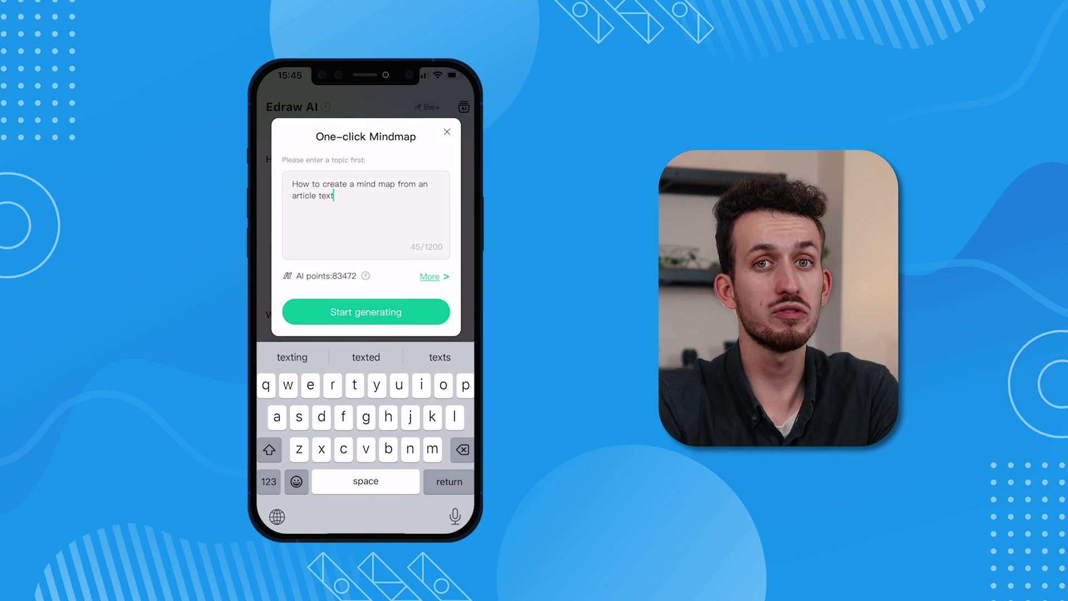
left_click(366, 312)
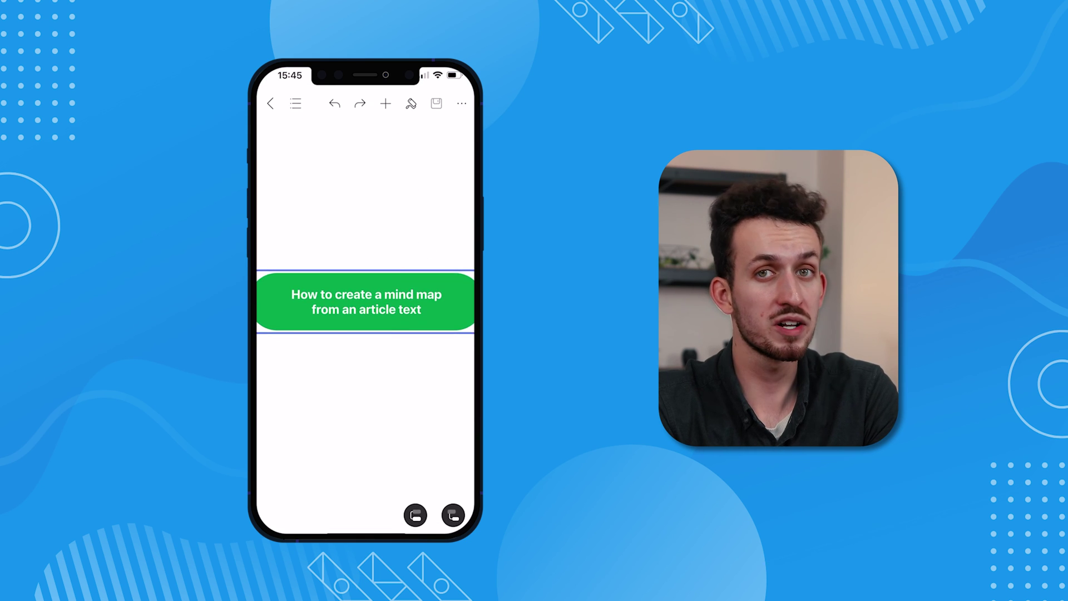